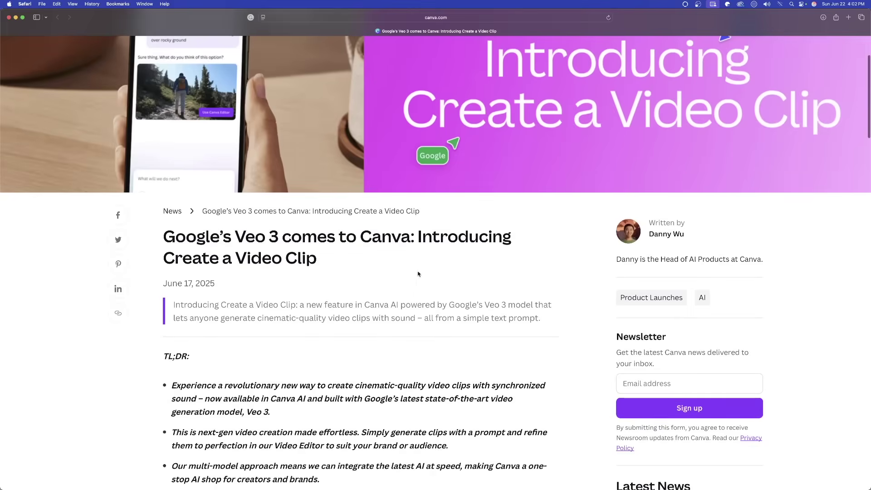
Read the Veo 3 announcement's TL;DR points, editor preview and section on making video creation accessible.
scroll(419, 274, down, 3)
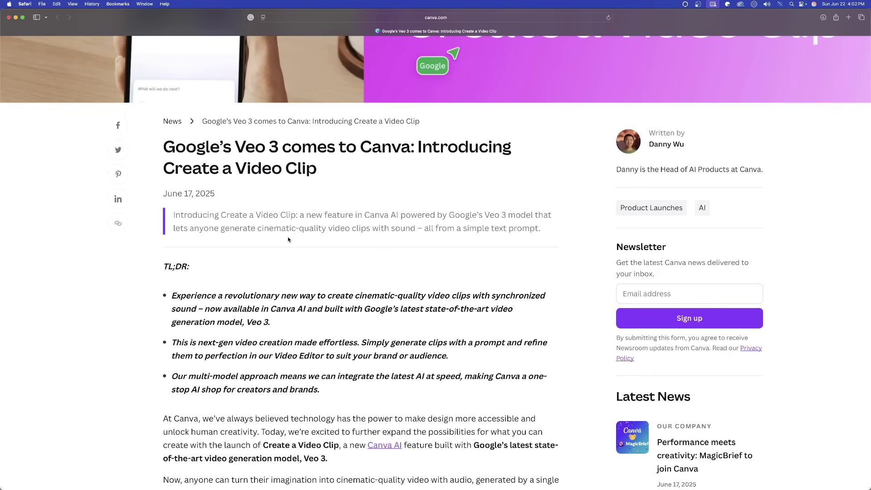
scroll(305, 236, down, 1)
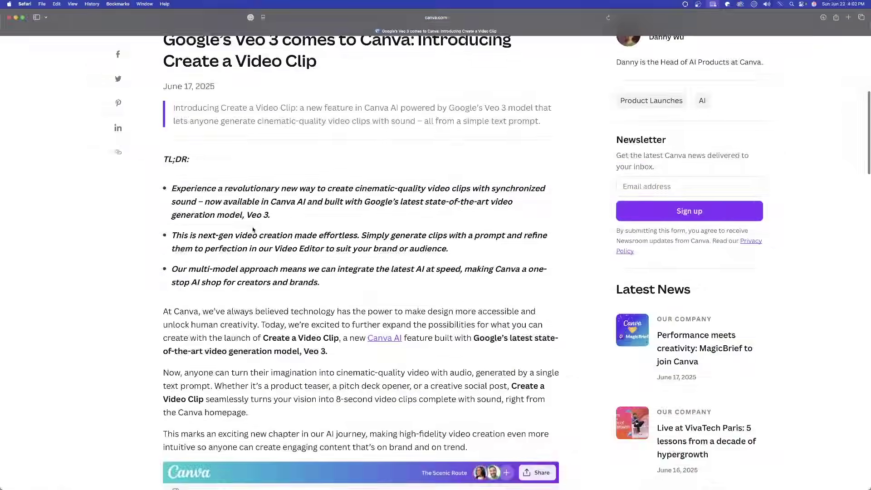
scroll(132, 266, down, 1)
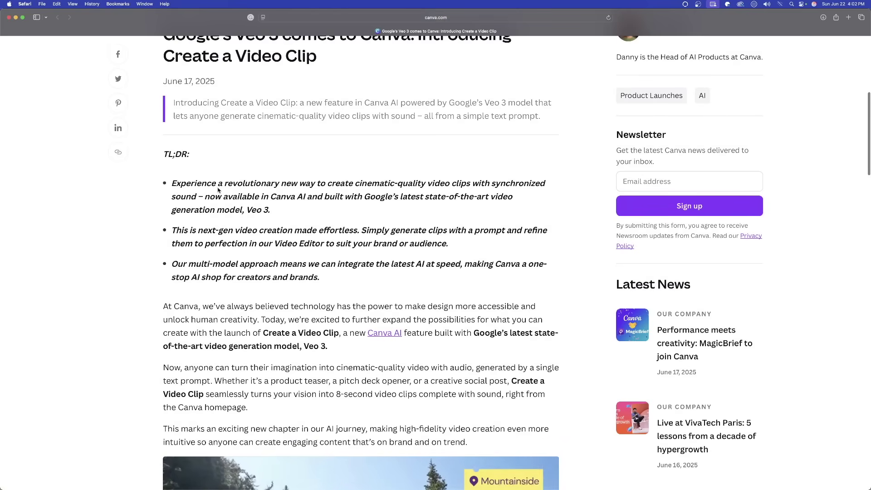
scroll(210, 207, down, 2)
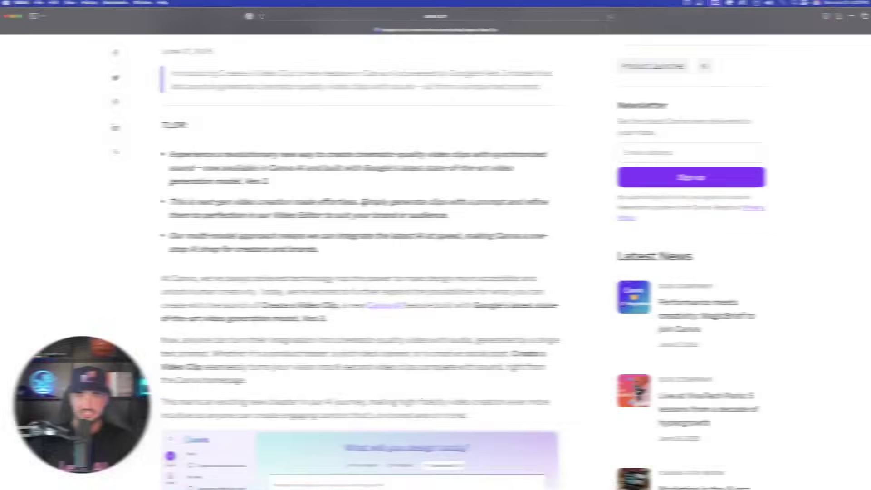
drag(362, 196, 500, 216)
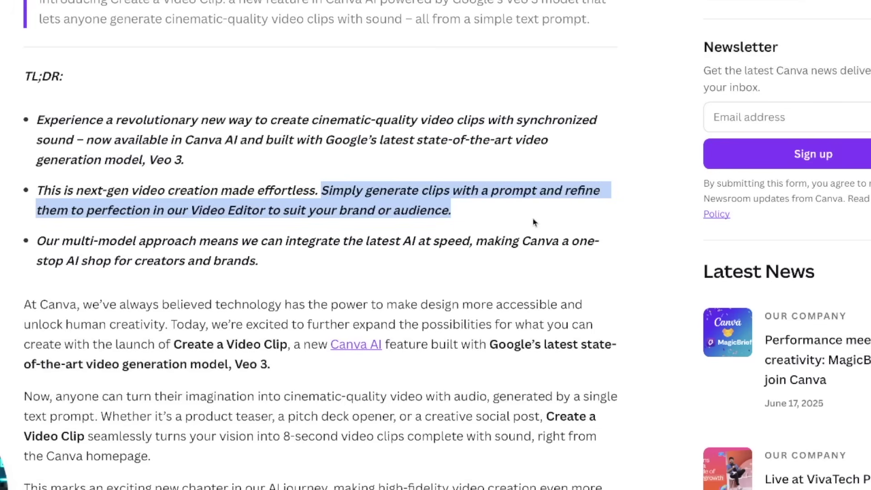
click(436, 234)
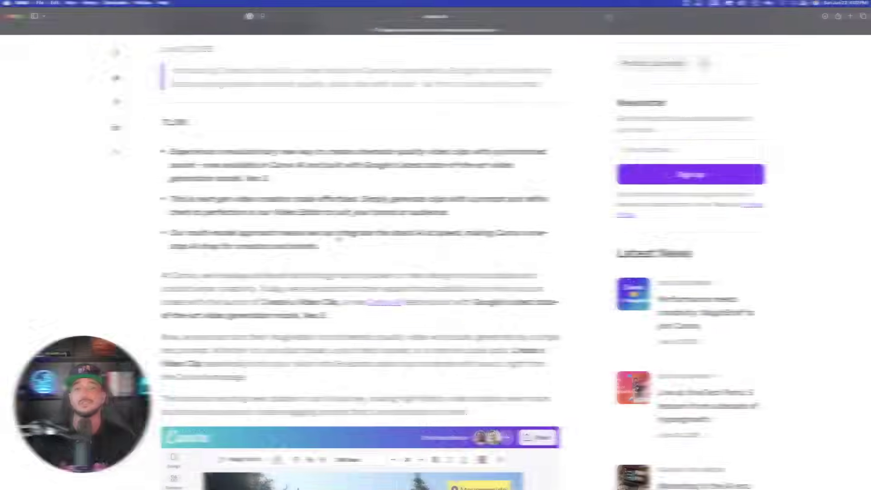
scroll(286, 249, down, 5)
scroll(108, 273, up, 1)
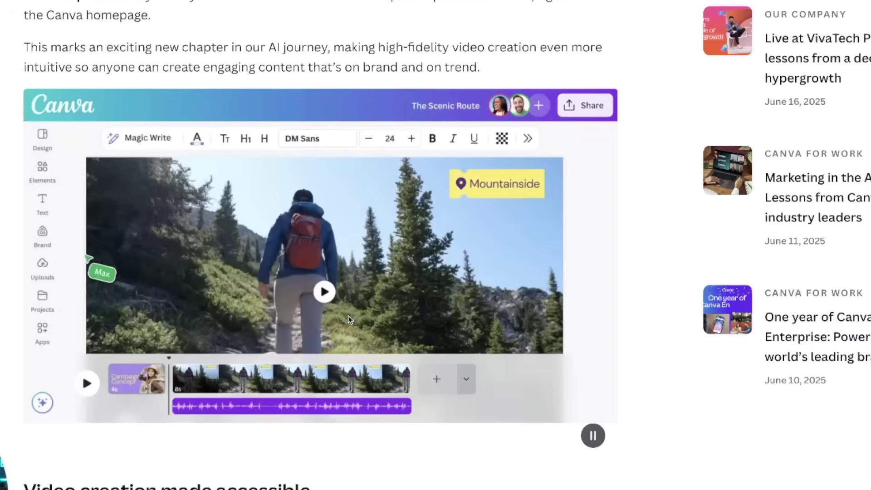
scroll(7, 191, down, 5)
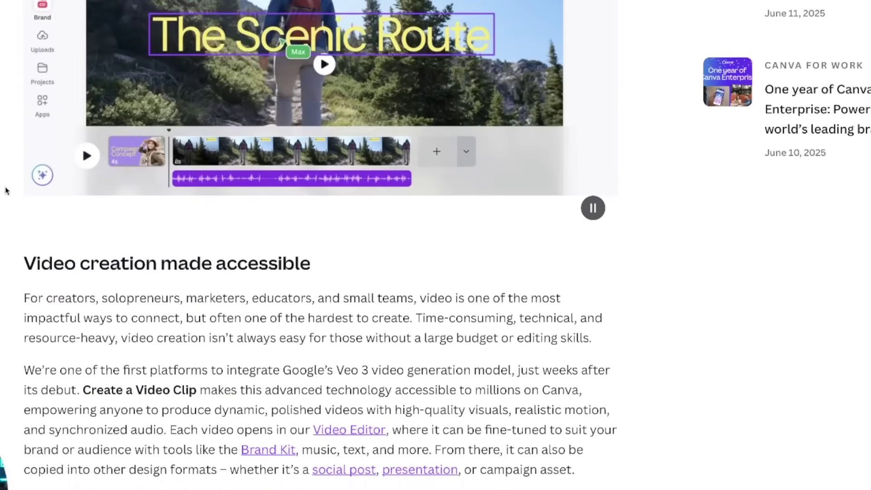
scroll(6, 191, down, 3)
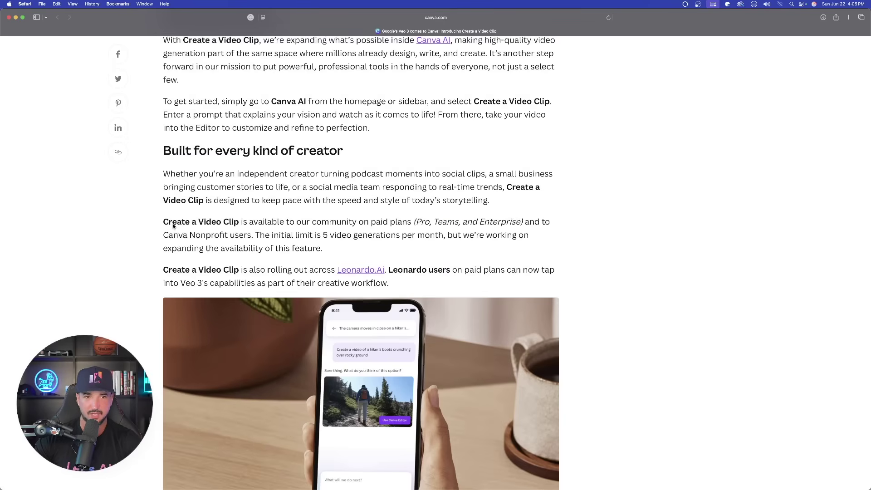
Examine the article's details on which plans include Create a Video Clip and its monthly generation limit.
drag(240, 222, 583, 251)
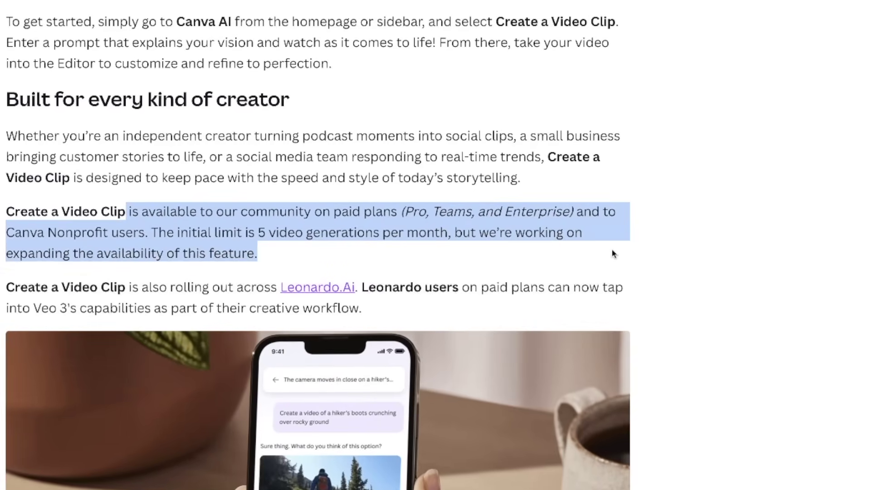
drag(241, 211, 430, 211)
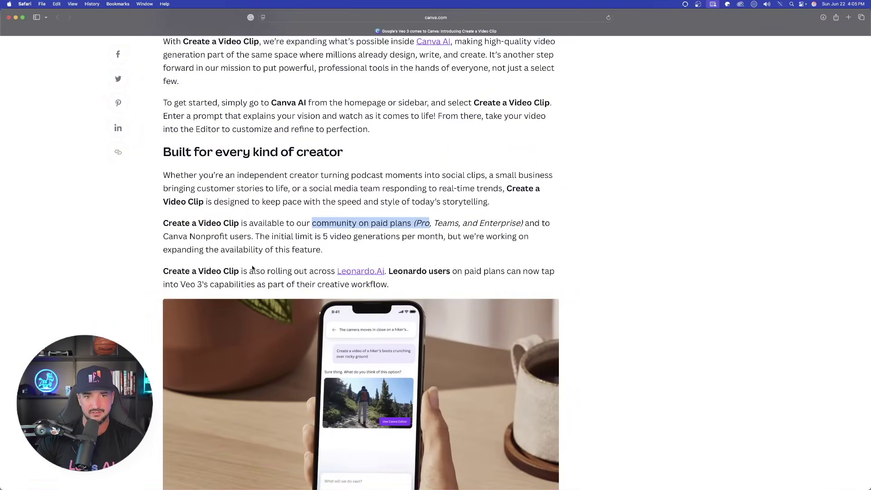
drag(290, 240, 336, 249)
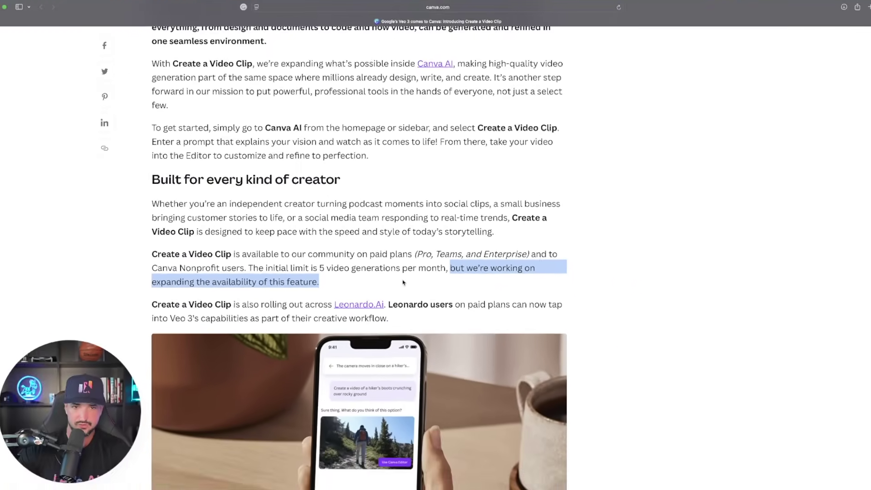
Read the article's sections on integrating AI responsibly and starting to create today.
scroll(363, 202, down, 10)
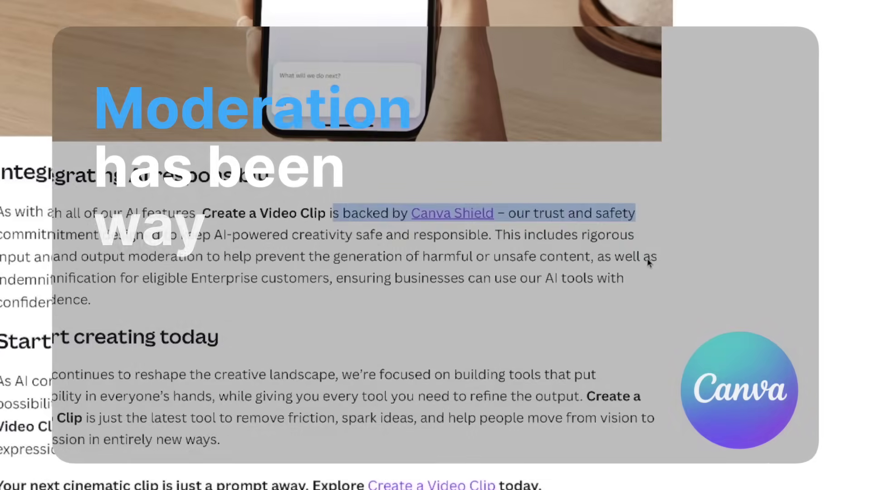
drag(511, 222, 684, 214)
click(684, 213)
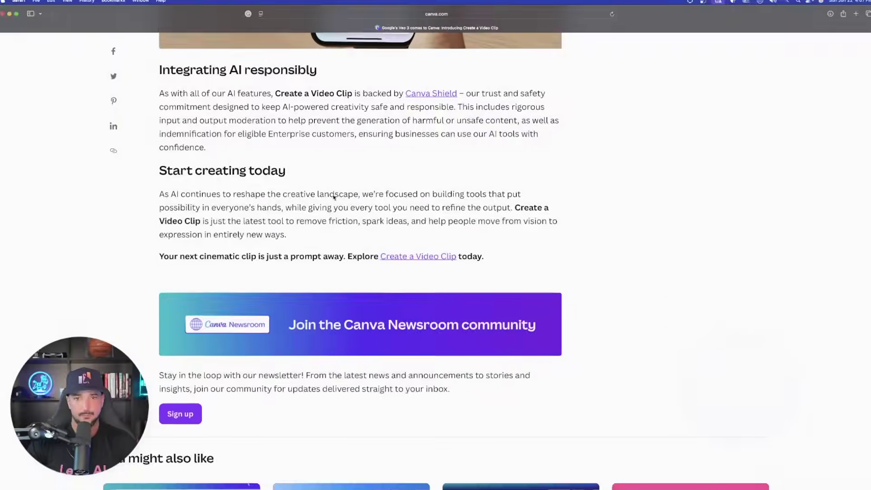
scroll(124, 222, up, 3)
scroll(124, 222, down, 3)
scroll(163, 227, up, 8)
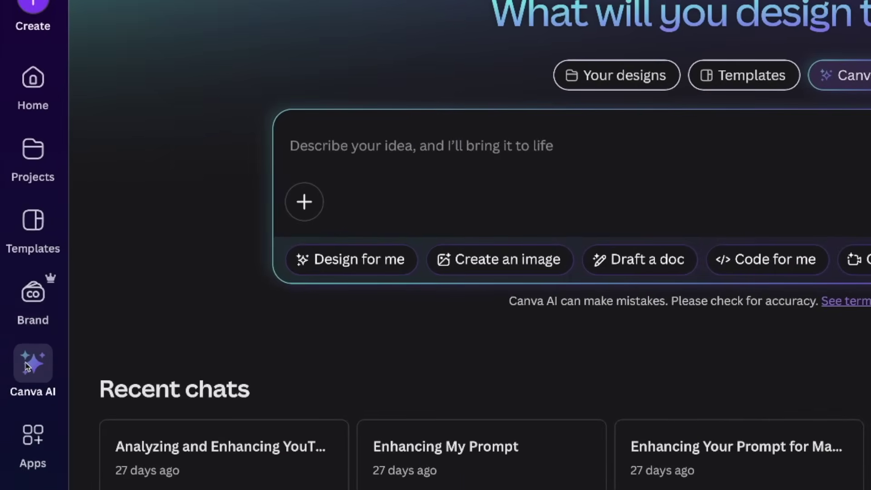
Open Canva AI from the Canva homepage.
click(14, 307)
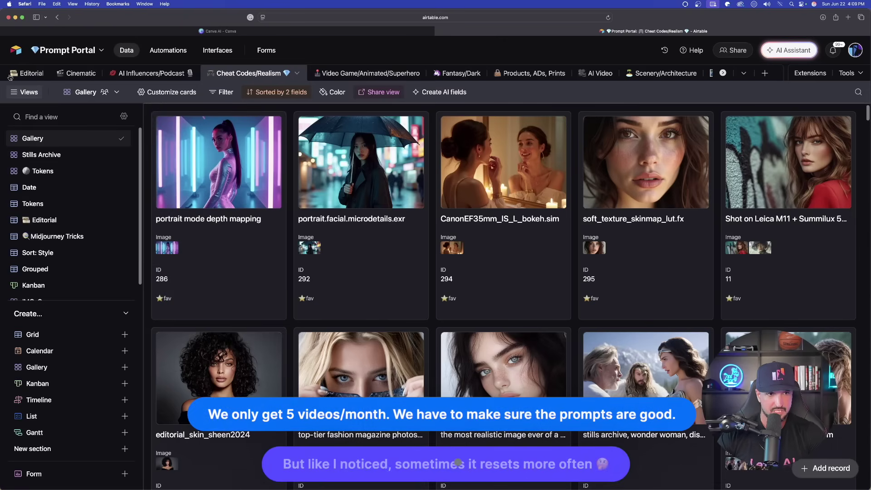
Browse the Editorial, Cinematic, Cheat Codes/Realism and Video Game/Animated/Superhero tables in the Airtable Prompt Portal.
click(27, 74)
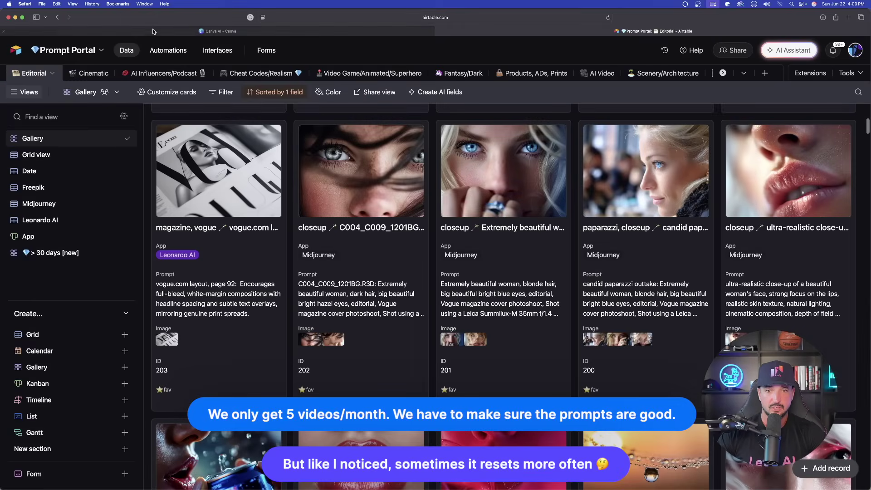
scroll(342, 198, up, 2)
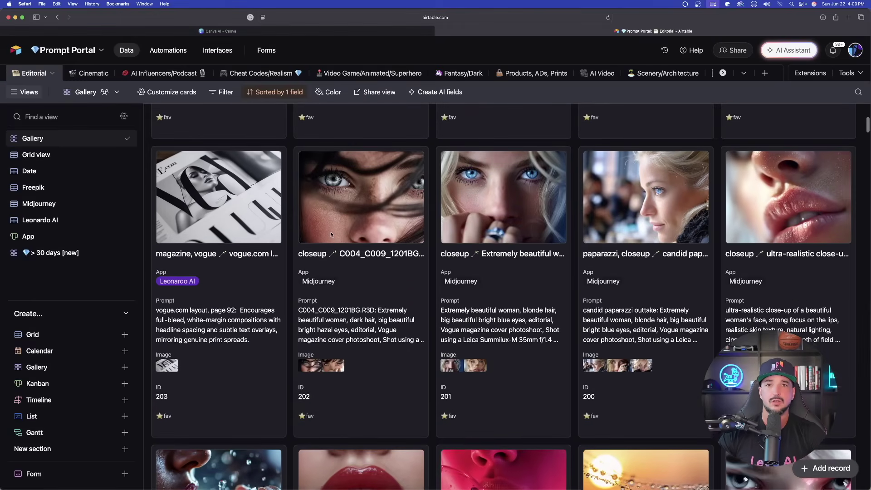
scroll(342, 199, up, 5)
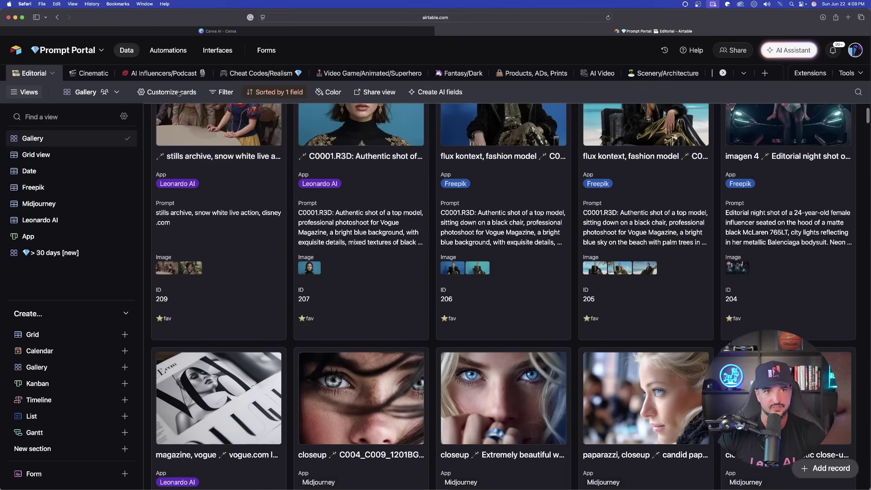
click(84, 72)
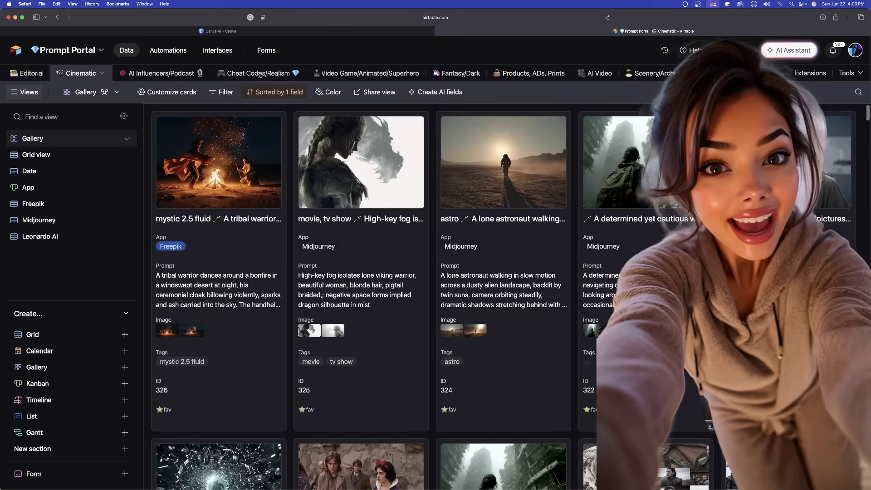
click(259, 74)
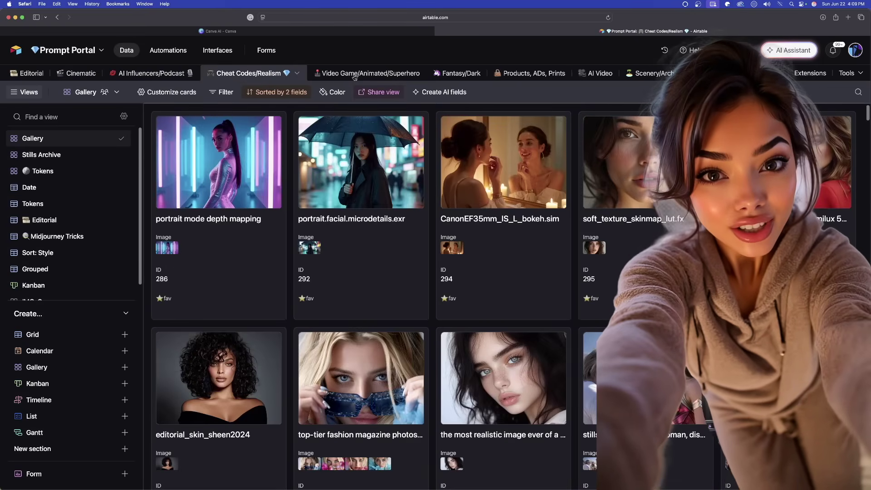
click(366, 74)
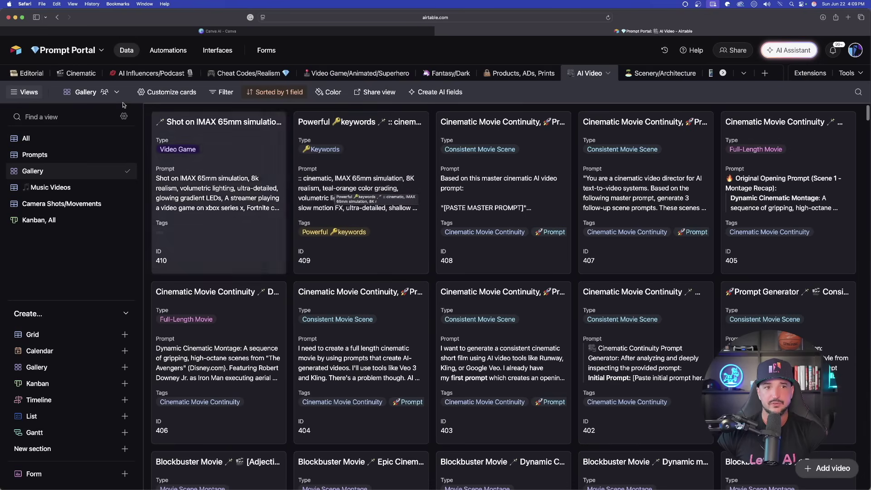
Copy the full prompt from the Veo 3 "Podcast recording studio in a dark room" record in the AI Video table.
click(25, 91)
scroll(370, 249, down, 1)
scroll(370, 249, down, 15)
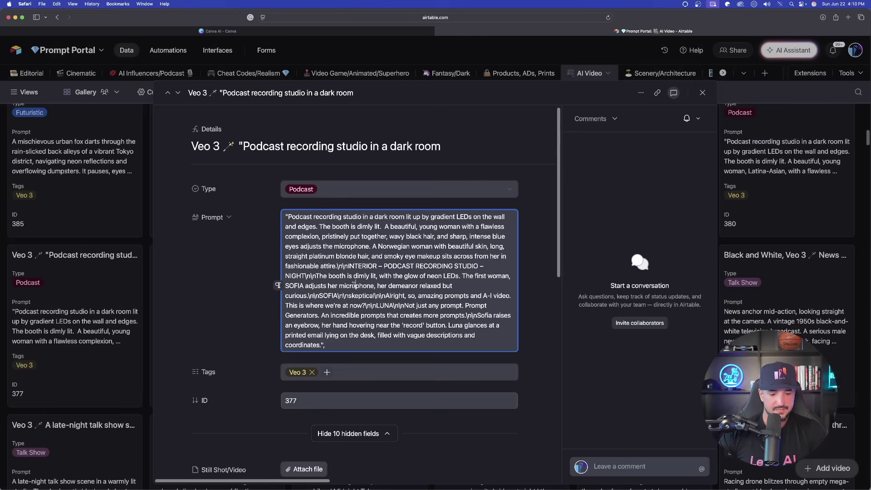
key(super+a)
key(super+c)
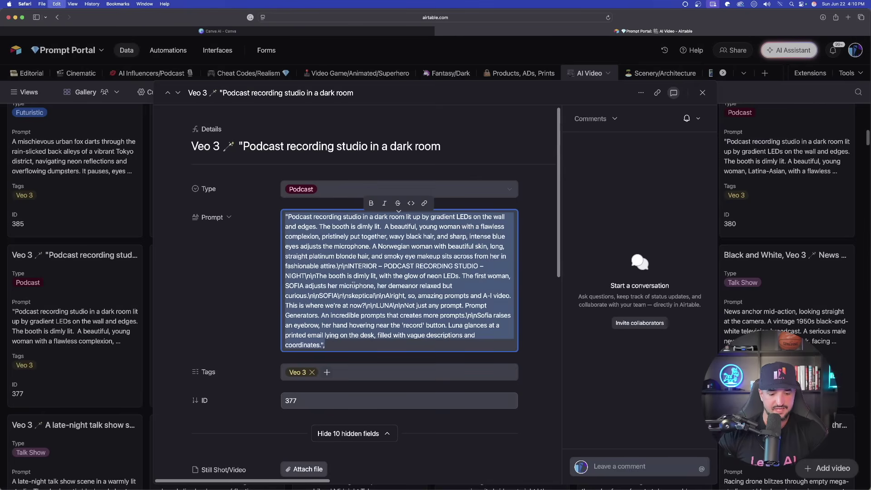
Switch to Canva AI and paste the podcast studio prompt as the description for Create a video clip.
click(218, 31)
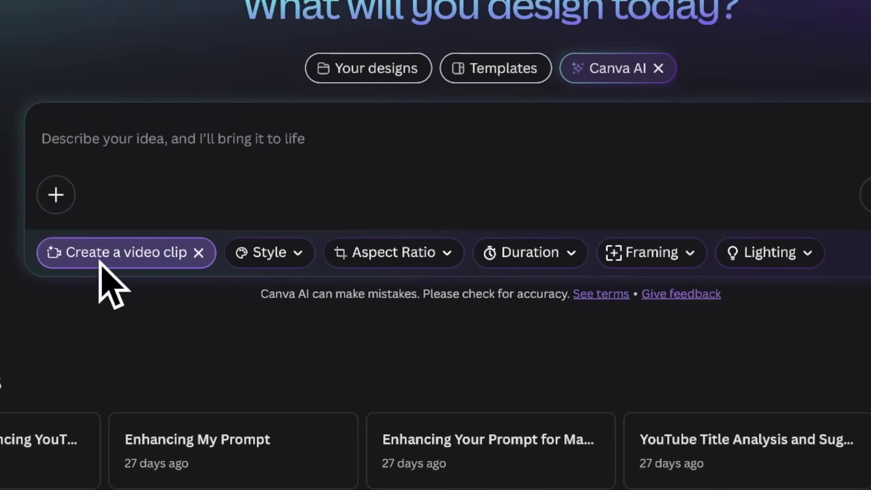
click(163, 155)
key(super+v)
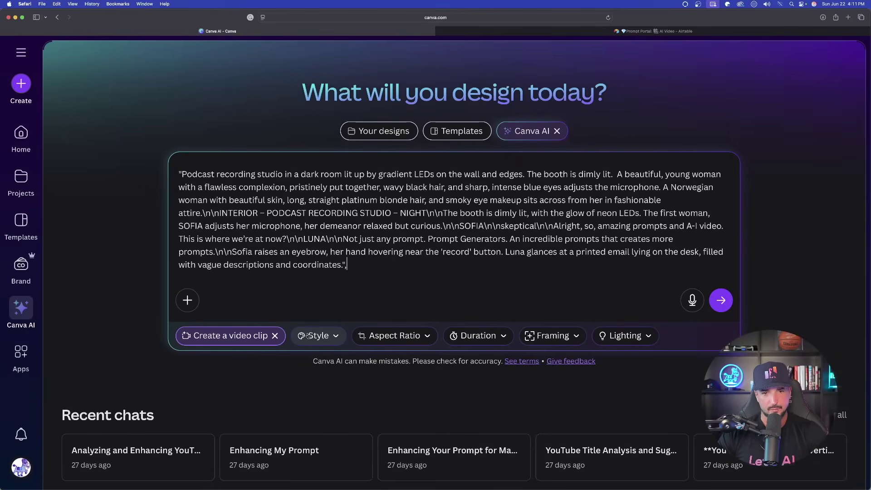
Look through the style options and set the clip's aspect ratio to 16:9 and duration to 8 seconds.
click(328, 336)
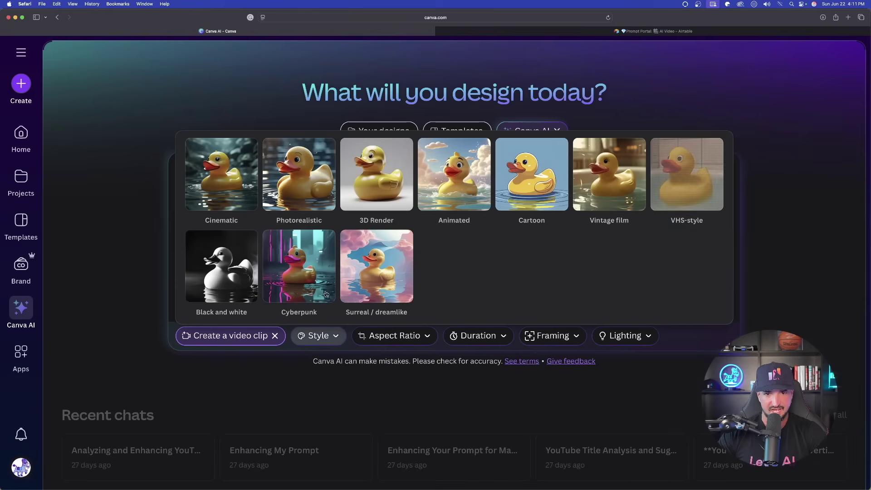
click(335, 335)
click(402, 336)
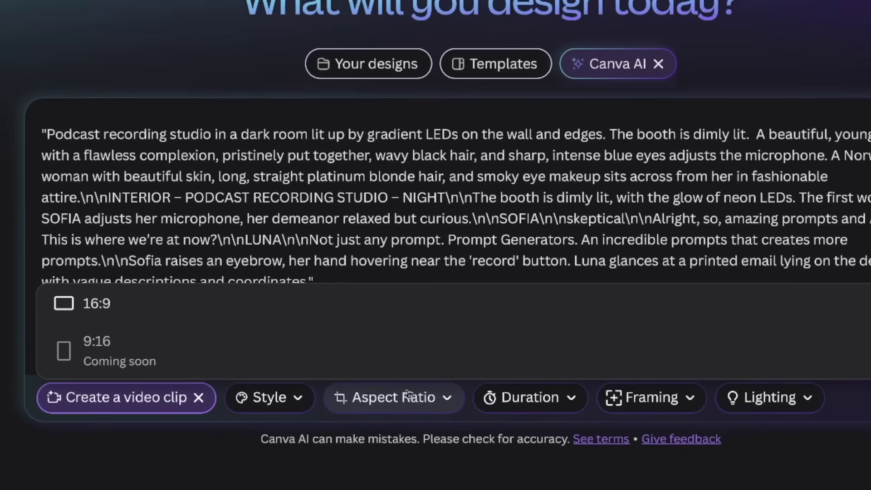
click(133, 309)
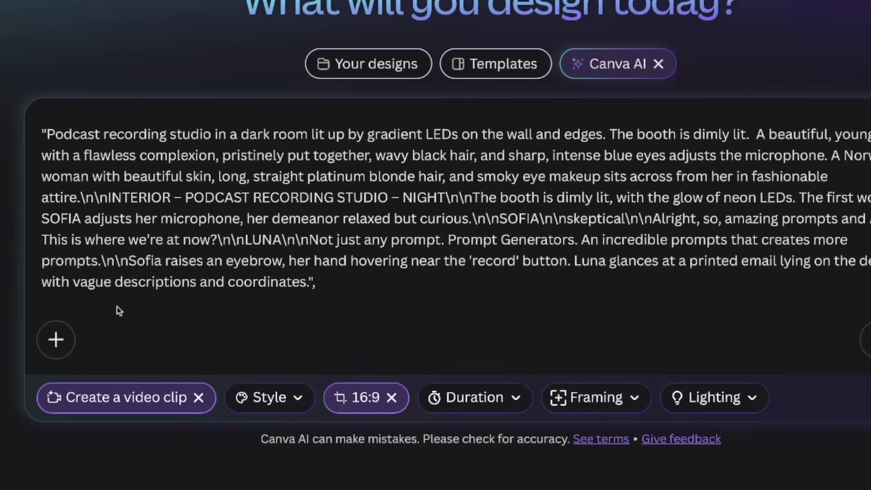
click(484, 409)
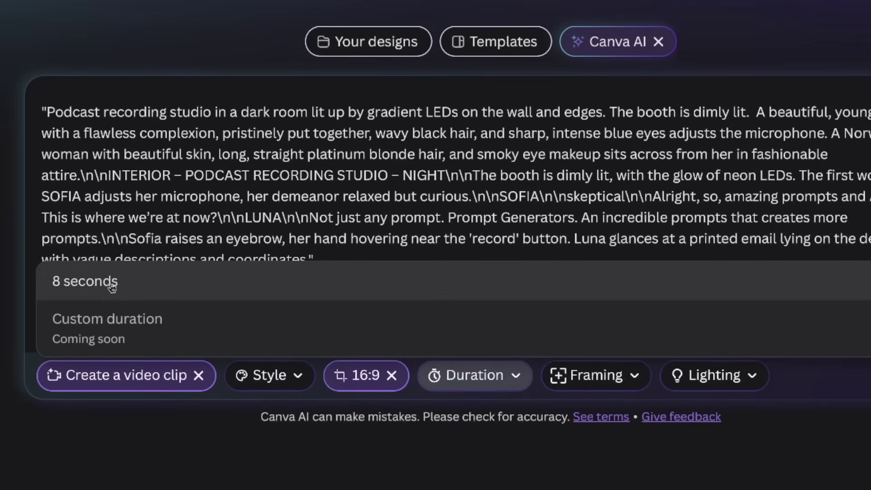
click(112, 288)
Apply Soft lighting and the Cinematic style to the podcast clip and submit it for generation.
click(610, 375)
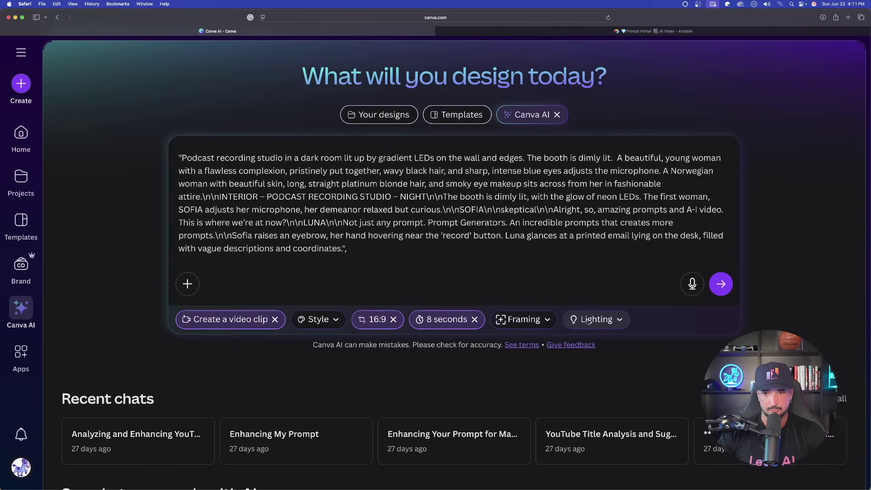
click(589, 320)
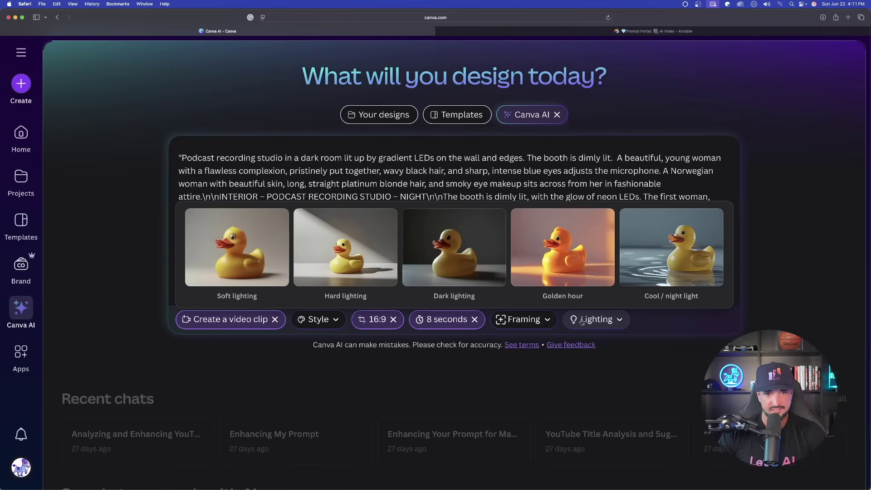
click(253, 239)
click(721, 283)
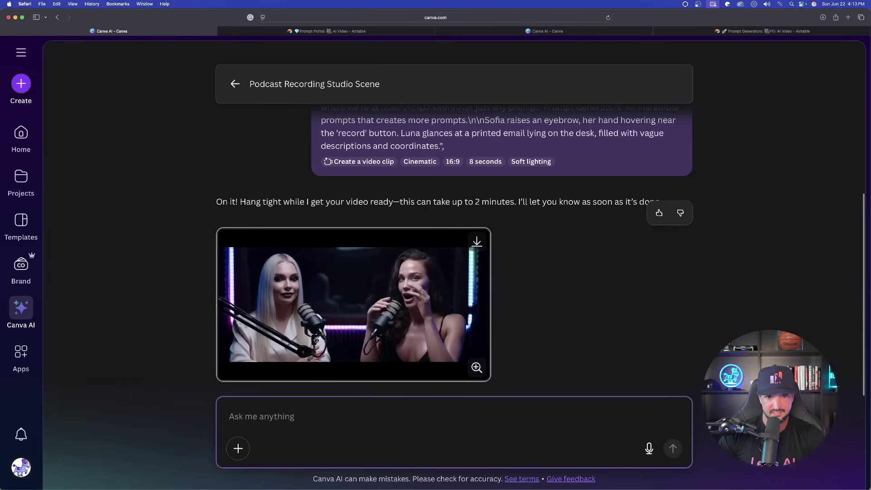
Open the generated podcast studio clip in the larger preview and play it back.
click(382, 309)
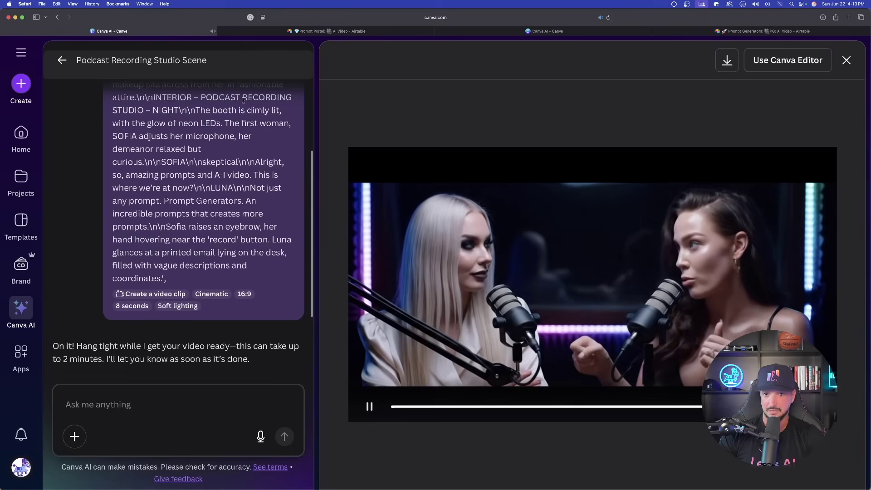
click(592, 284)
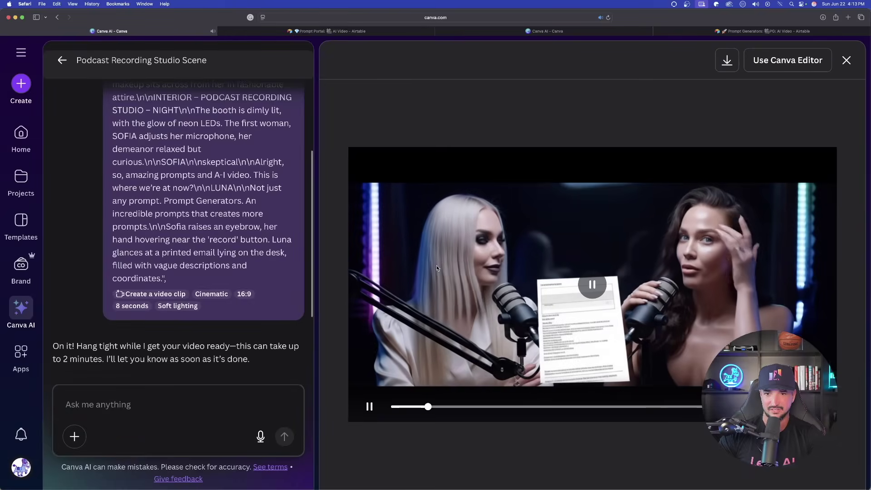
Play the podcast clip in stages, pausing to inspect the printed email and the two speakers.
click(592, 286)
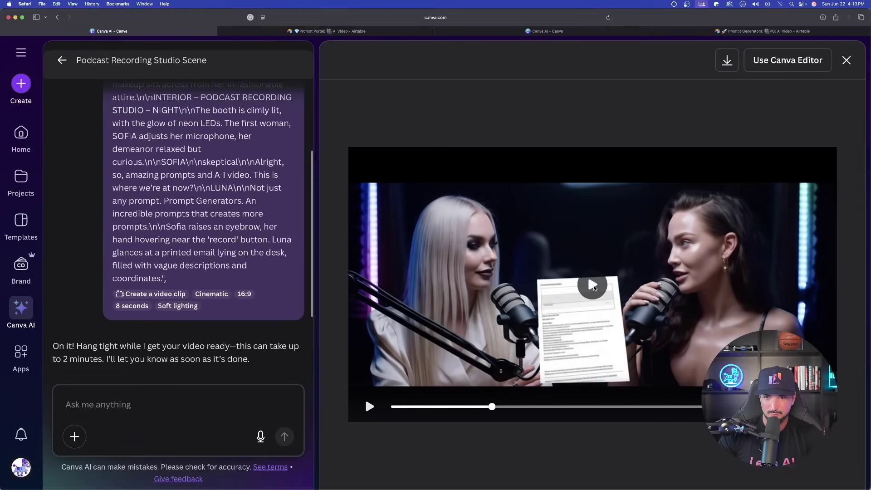
click(593, 286)
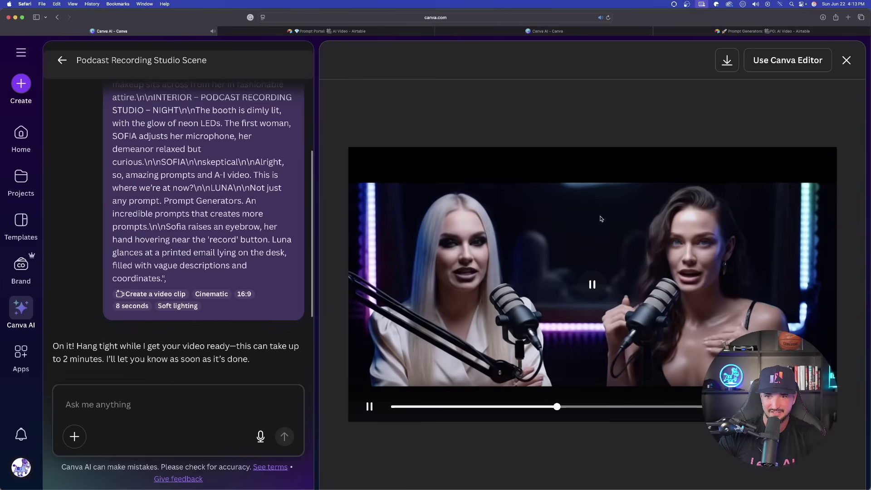
click(589, 276)
Review the prompt's line about Luna glancing at a printed email, and close the podcast clip's preview.
scroll(159, 194, up, 5)
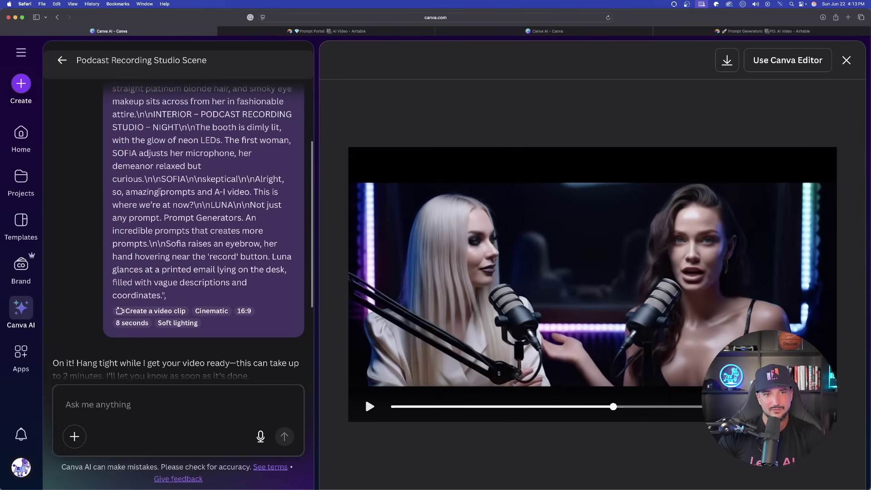
scroll(166, 184, down, 4)
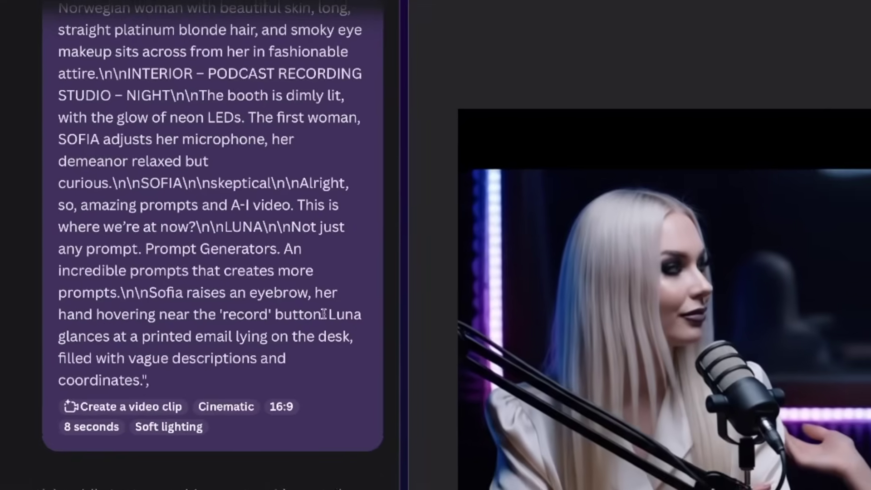
drag(274, 270, 298, 296)
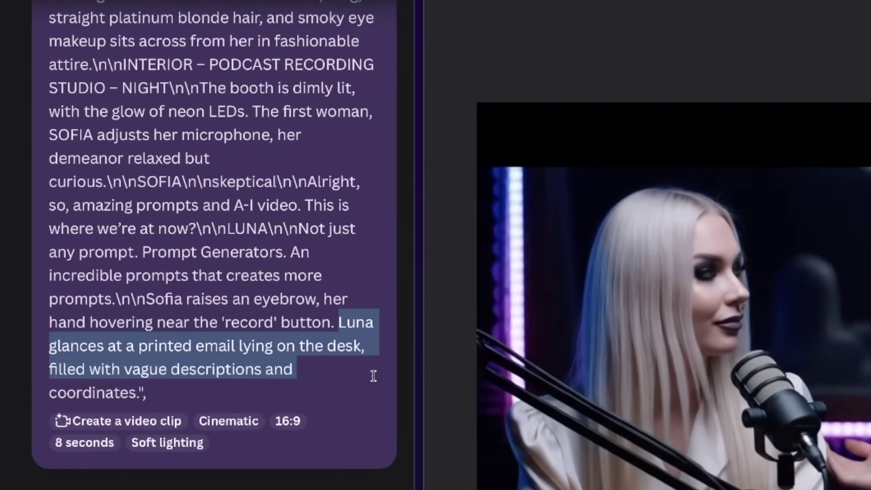
click(236, 269)
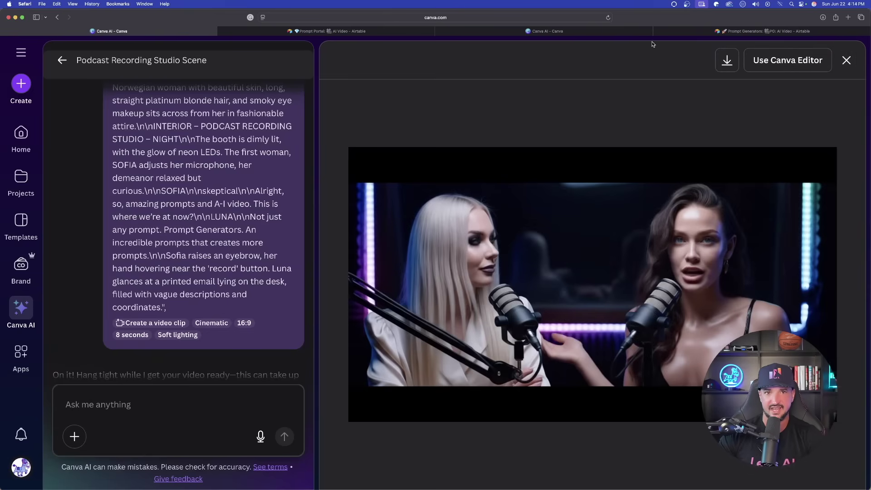
click(847, 61)
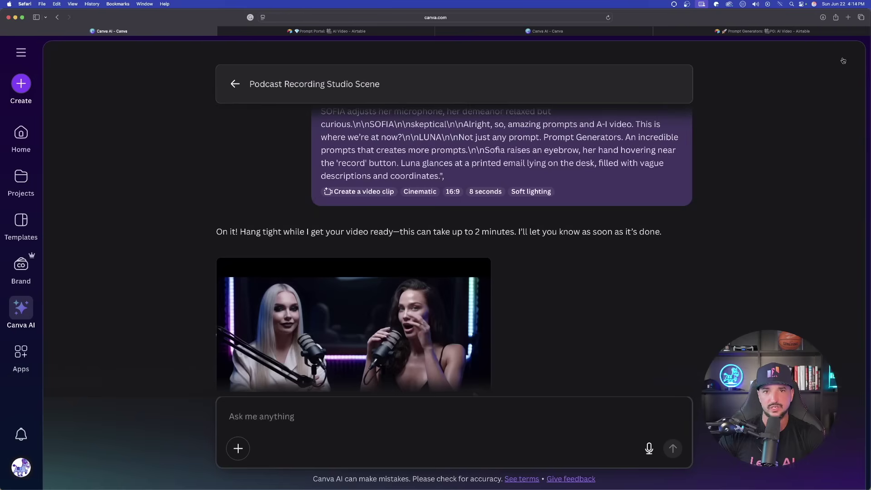
Switch to the Prompt Portal base in Airtable and copy the prompt of the "Beautiful Woman News anchor for NBC News" record.
click(372, 30)
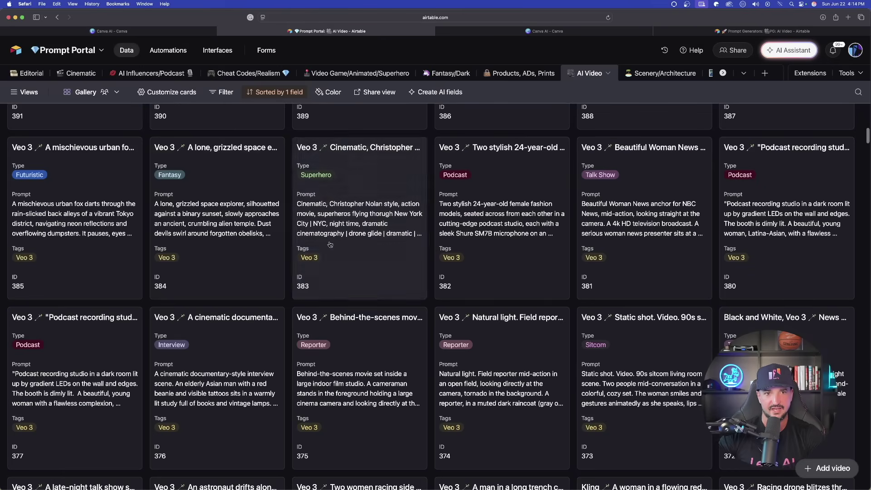
click(644, 218)
click(406, 183)
key(super+a)
key(super+c)
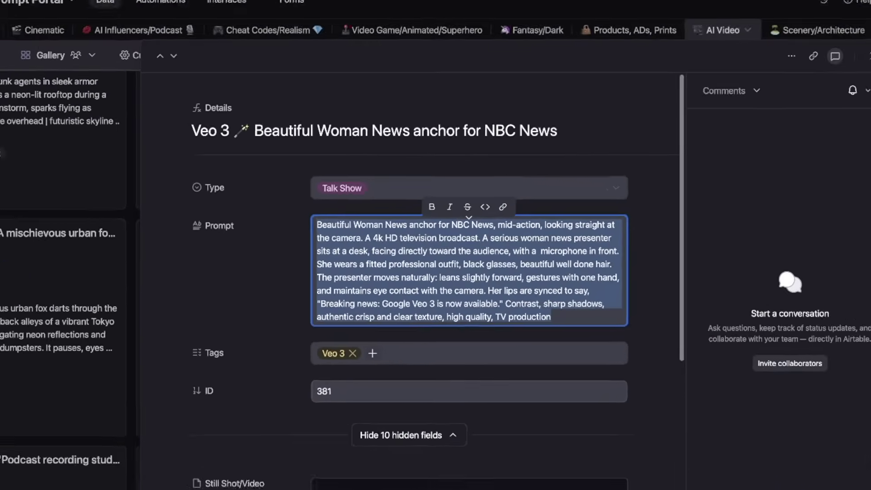
Switch to a fresh Canva AI page, submit the news anchor prompt under Create a video clip, and agree to HD generation.
click(545, 31)
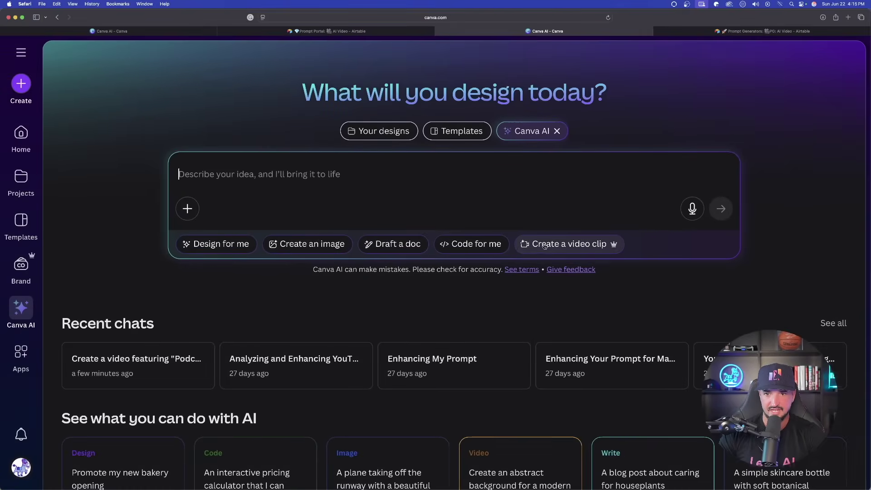
click(561, 245)
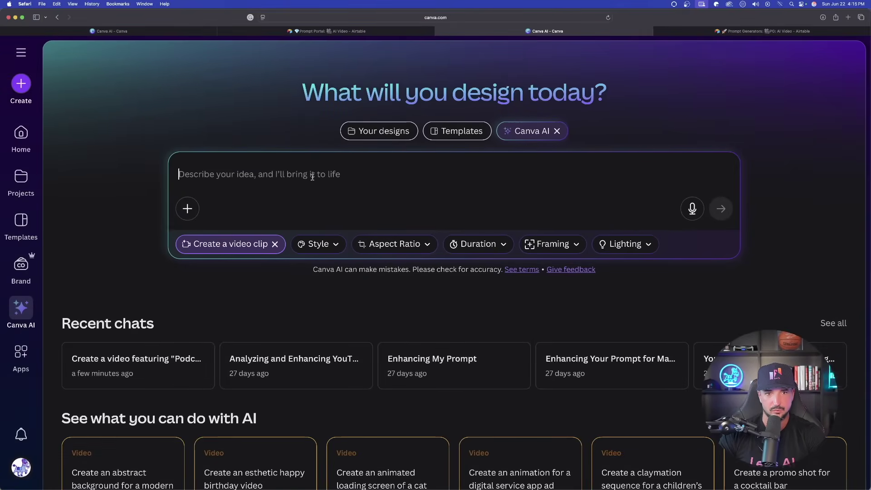
key(super+v)
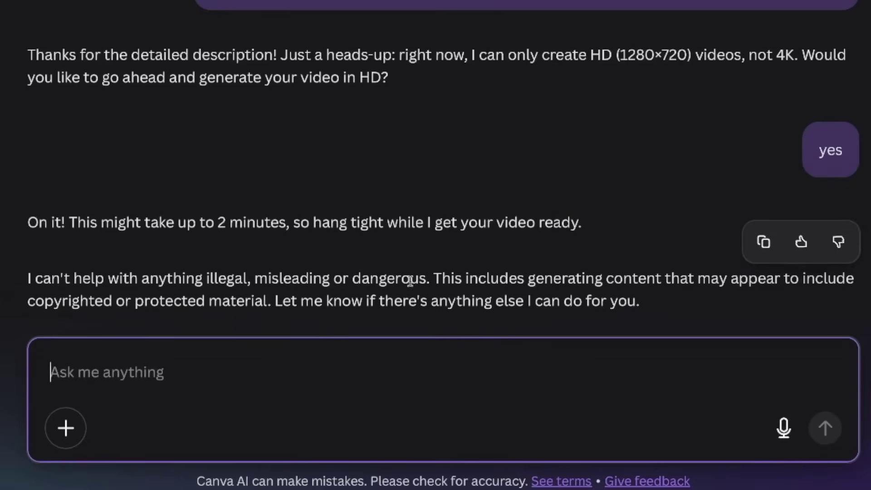
scroll(466, 262, up, 2)
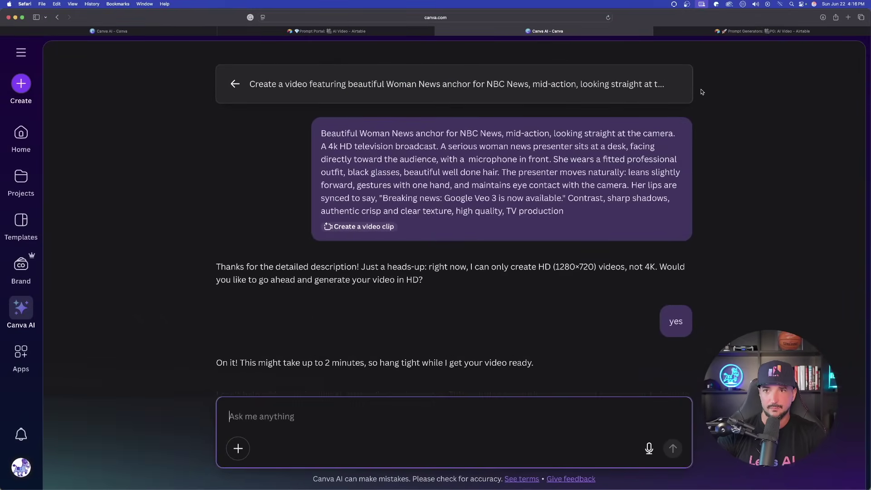
Switch to the Prompt Generators base in Airtable and close the open Veo Vision prompt record.
click(723, 32)
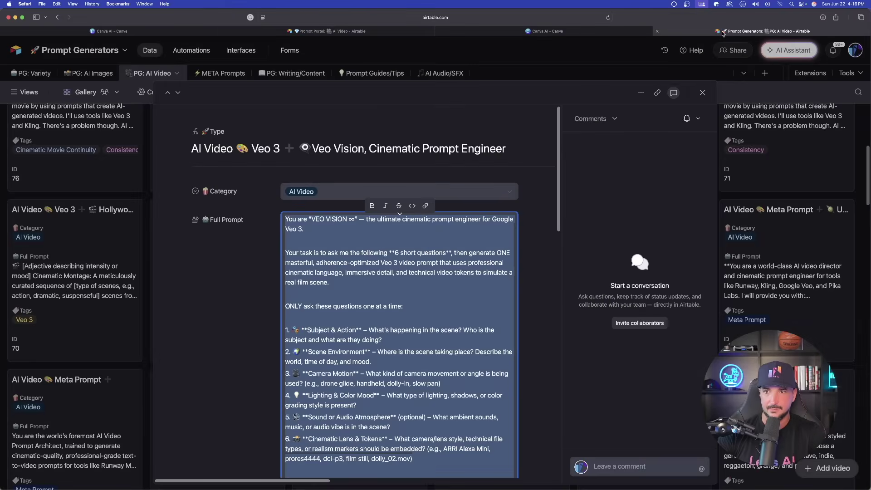
click(613, 151)
click(703, 93)
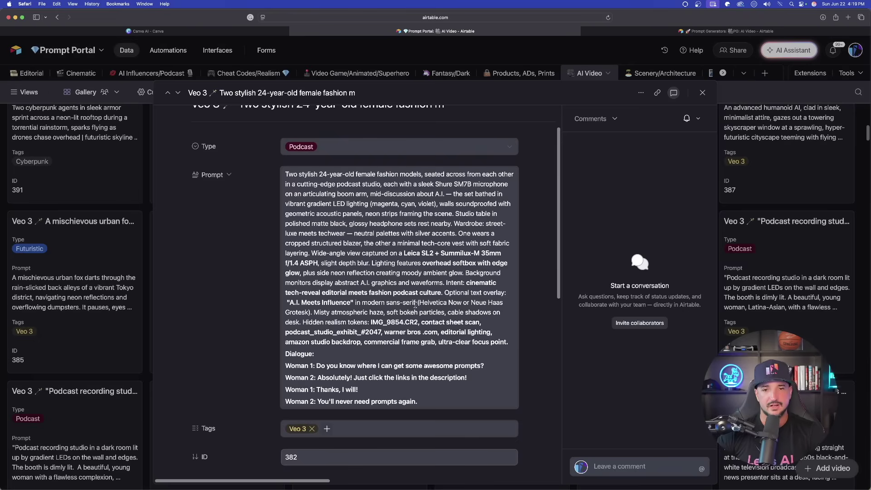
Copy the full prompt of the "Two stylish 24-year-old female fashion models" podcast record and close the record.
click(415, 302)
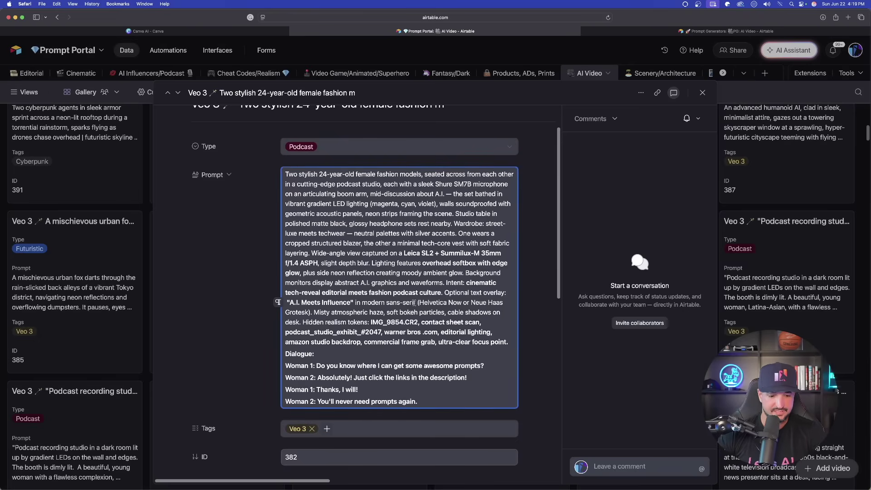
key(super+a)
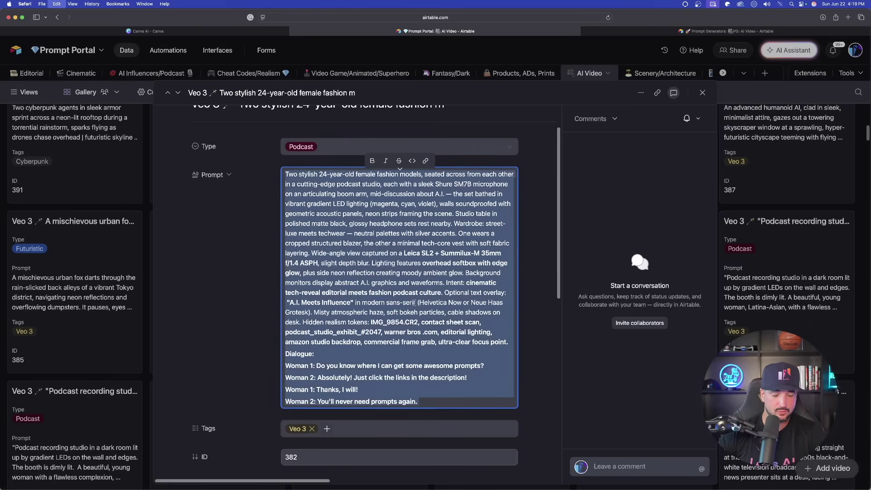
click(702, 93)
Switch to Canva AI, paste the fashion models podcast prompt as the Create a video clip description and submit it.
click(145, 30)
click(267, 174)
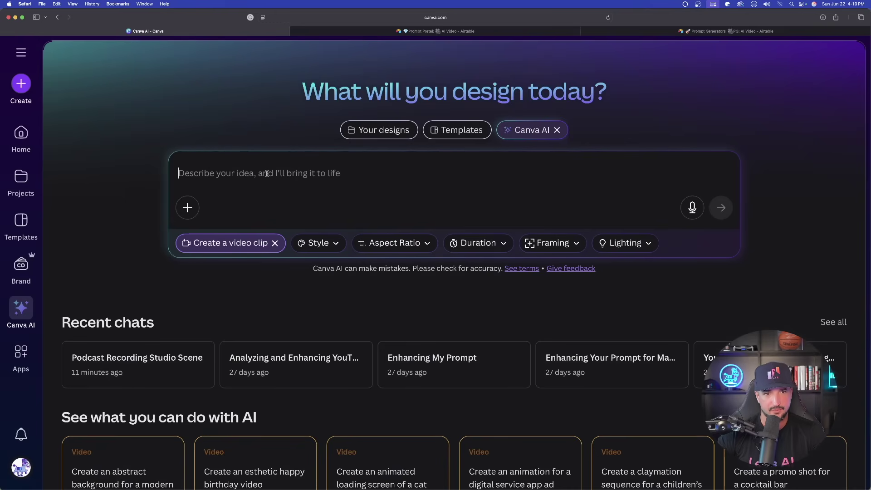
key(super+v)
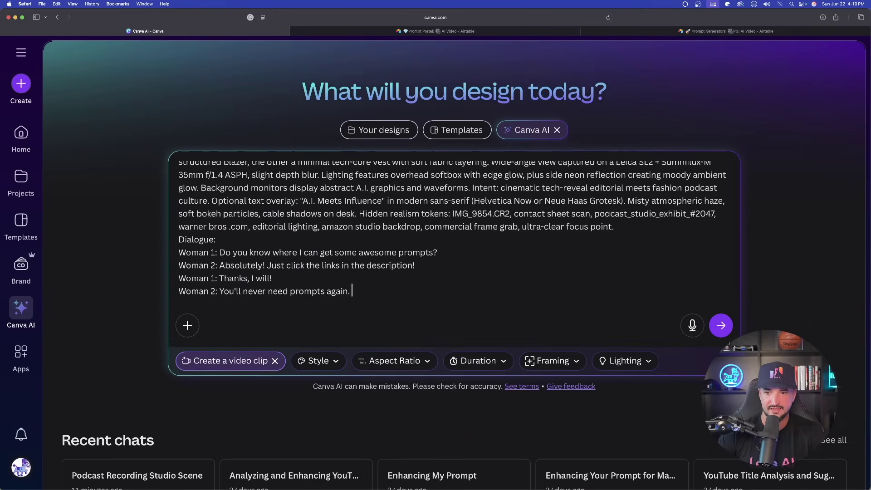
click(721, 325)
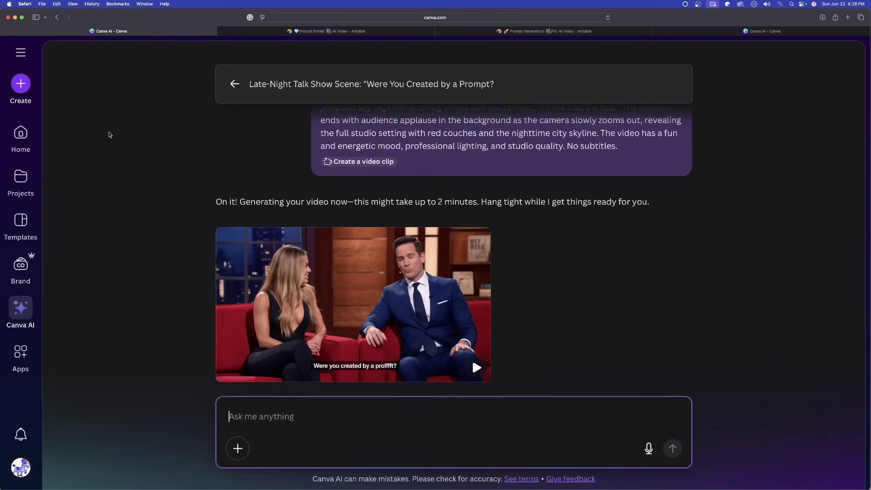
Compare the late-night talk show chat's clip with the surfer clip generated in the Veo Vision chat.
click(694, 34)
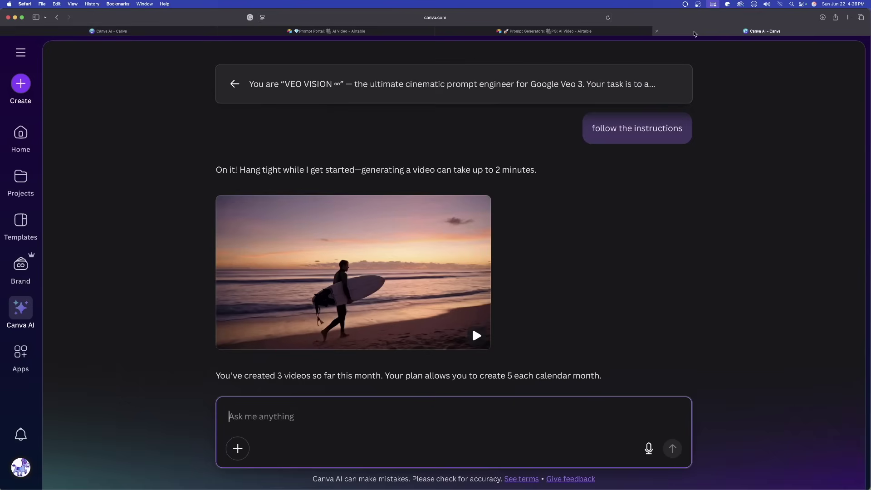
click(156, 32)
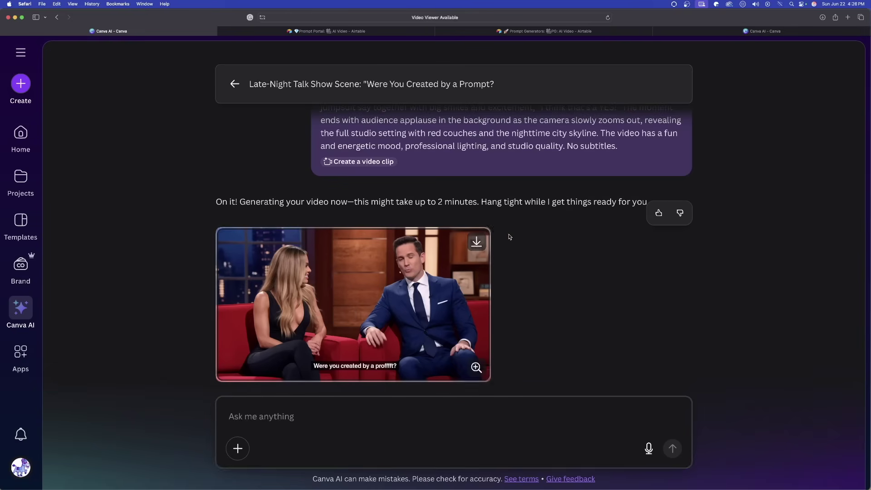
click(742, 33)
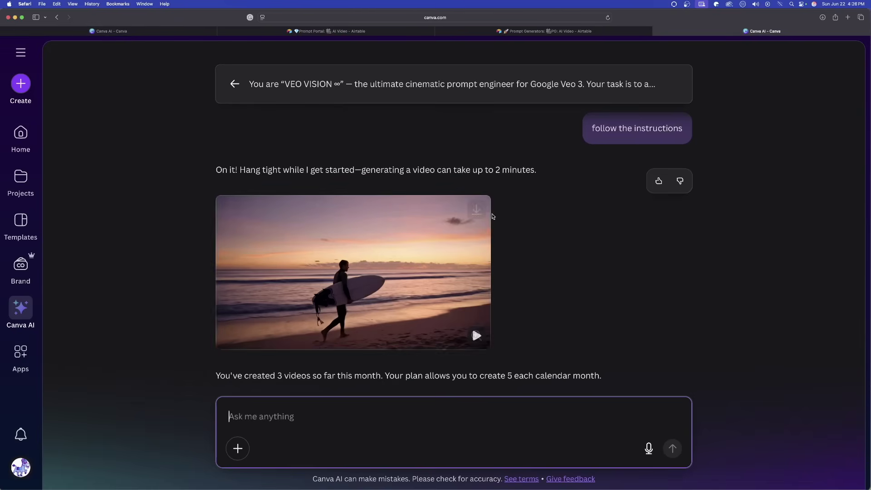
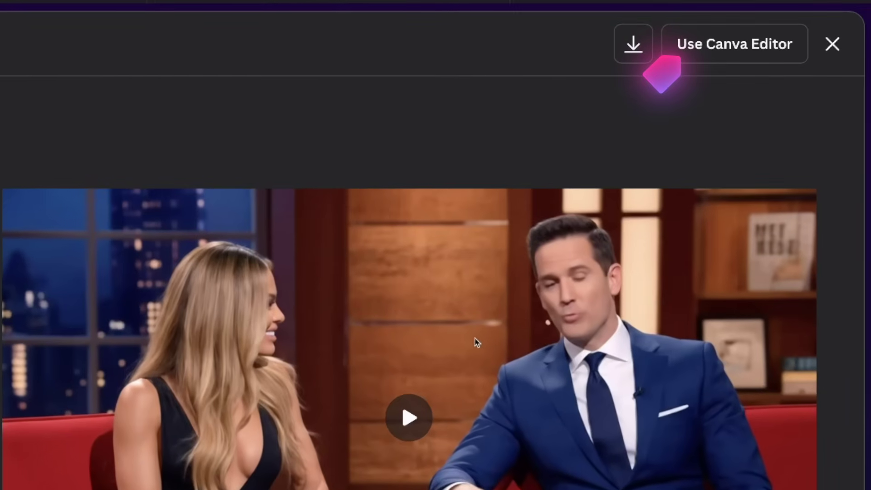
Open the late-night talk show clip in Canva Editor and play it back.
click(722, 46)
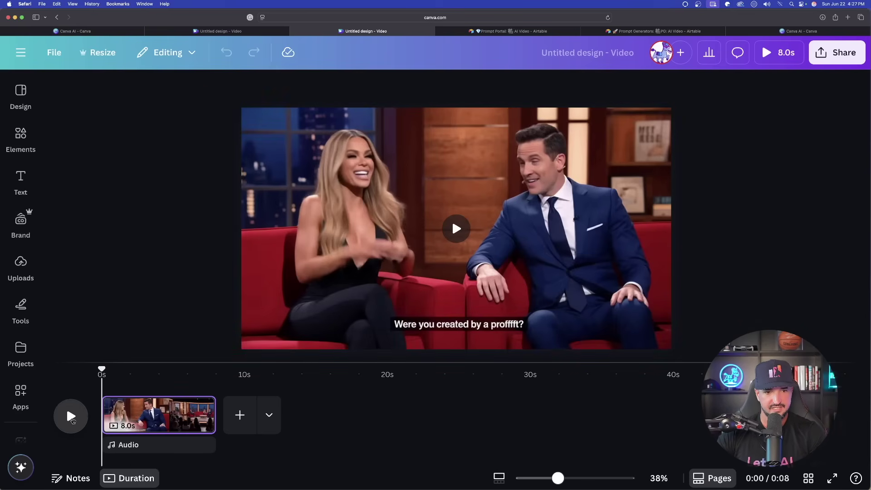
key(space)
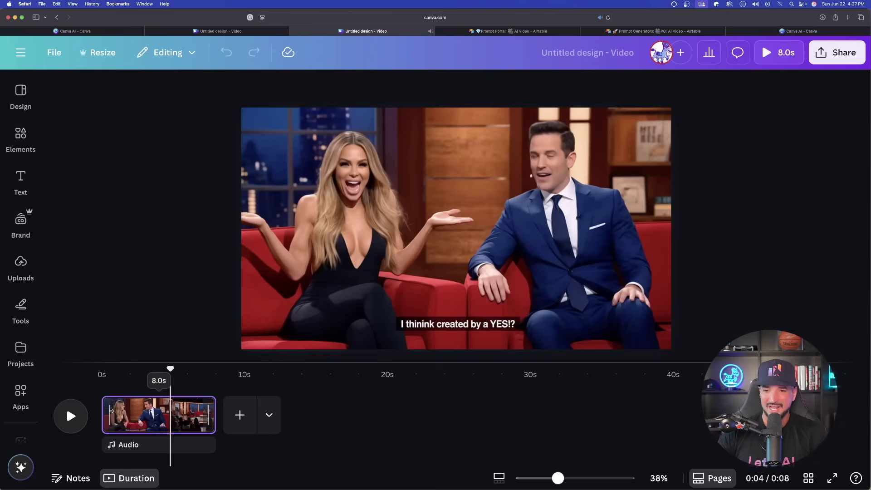
Search the uploads for "prompt", add the white PROMPTS graphic, and shrink it to fit between the two people's heads.
click(21, 136)
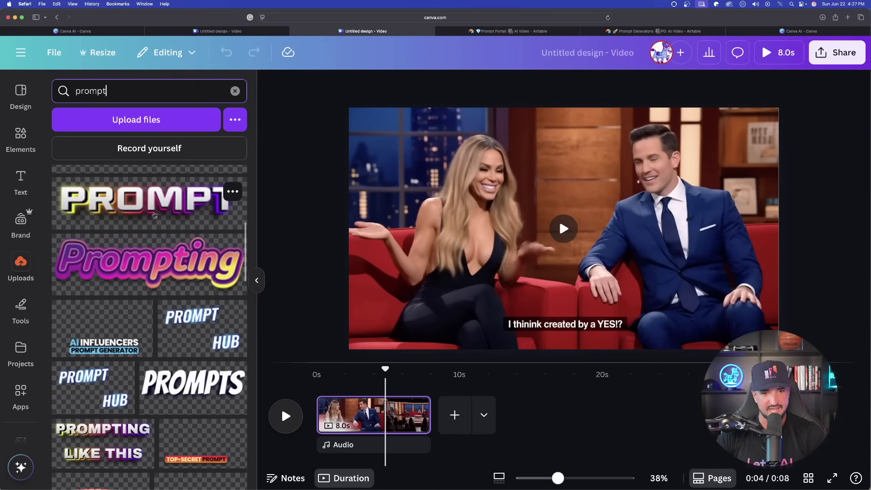
click(166, 376)
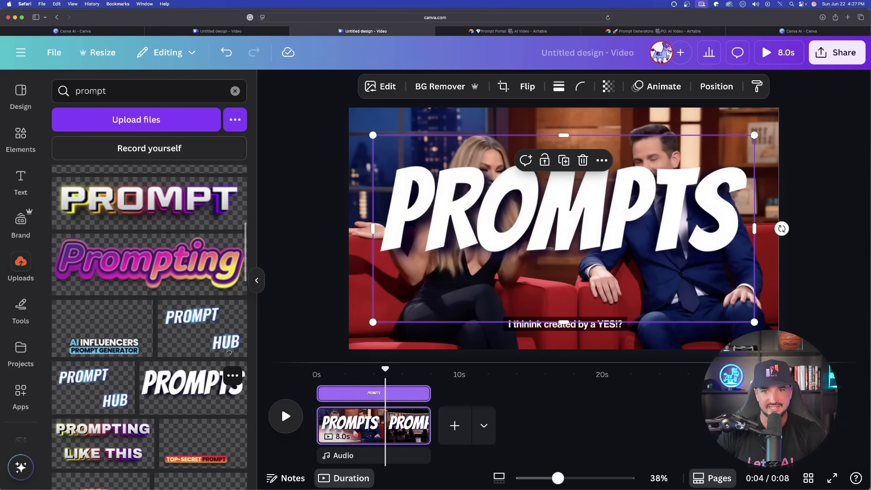
drag(373, 322, 542, 168)
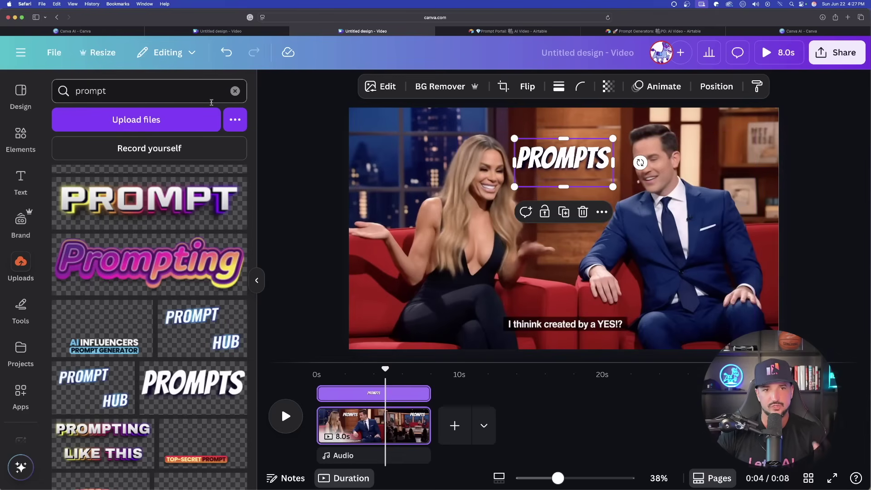
click(257, 281)
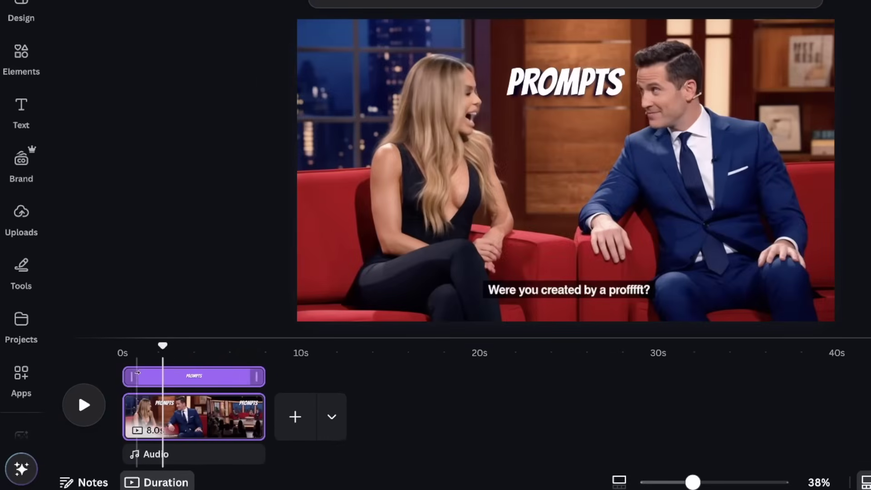
Trim the PROMPTS graphic's timing to about 2 to 5 seconds and play the video to check it.
drag(137, 373, 159, 373)
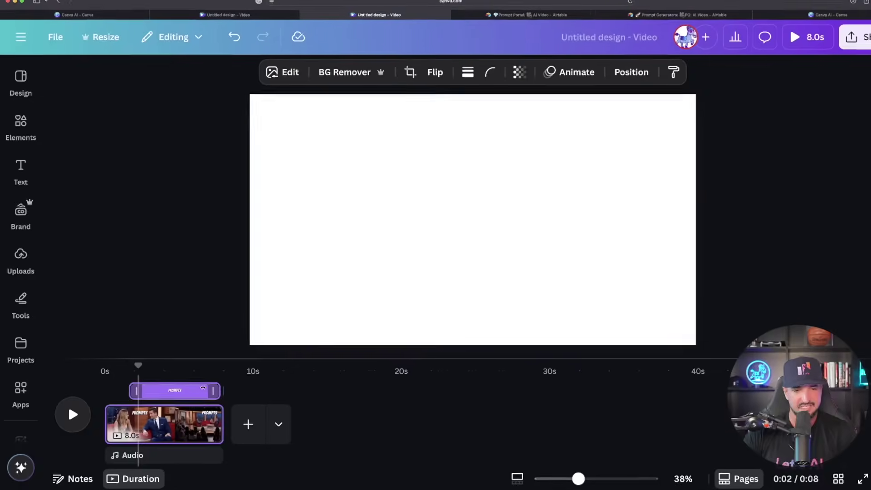
drag(264, 377, 165, 391)
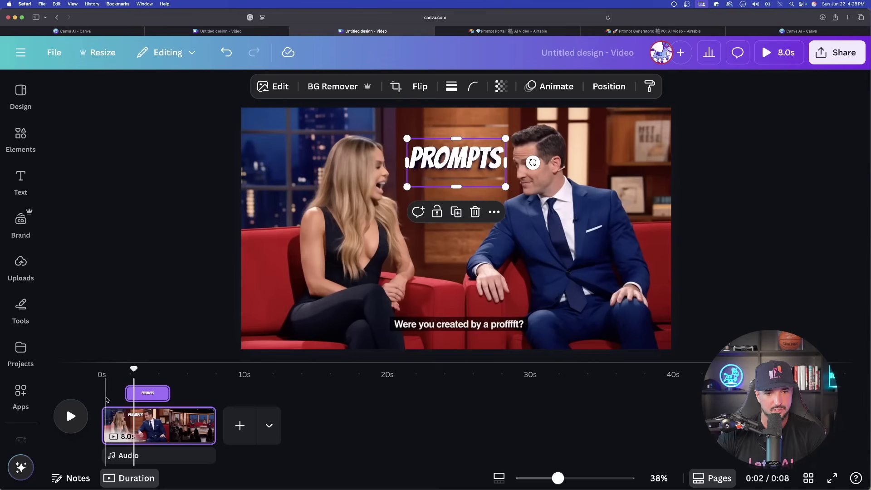
click(134, 374)
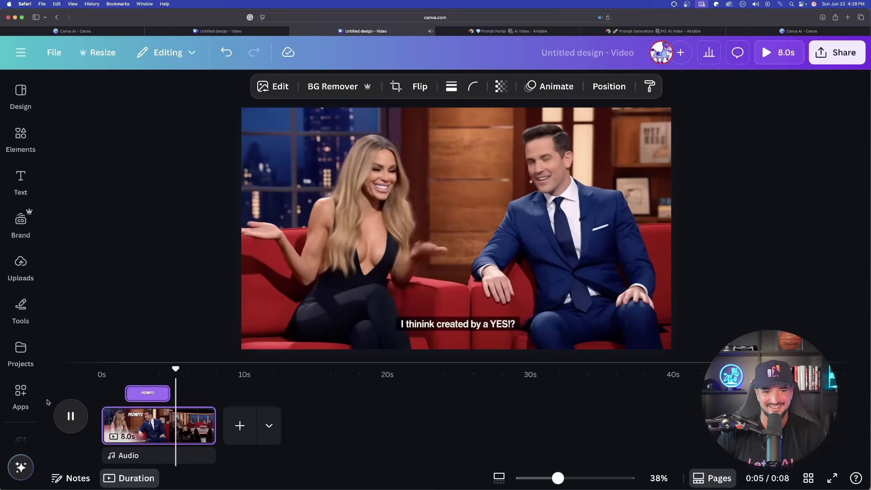
click(76, 417)
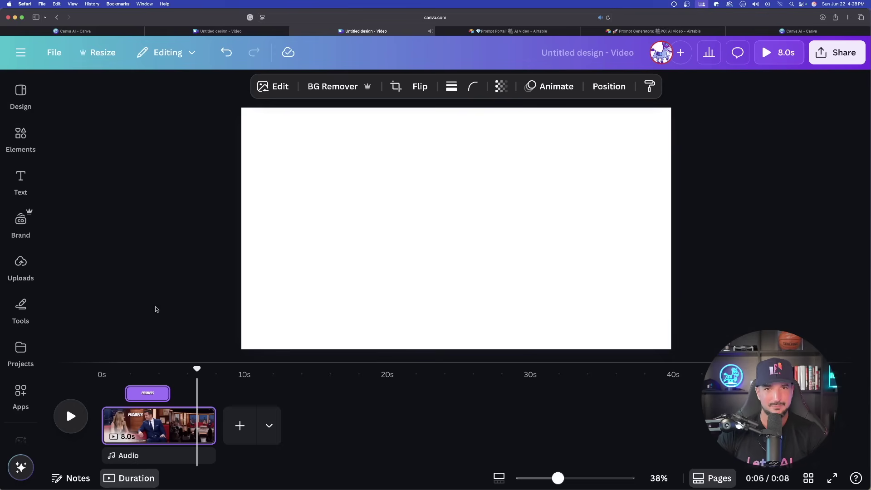
Add the icon-only brand logo to the talk show video and place it small in the frame's lower-right corner.
click(149, 379)
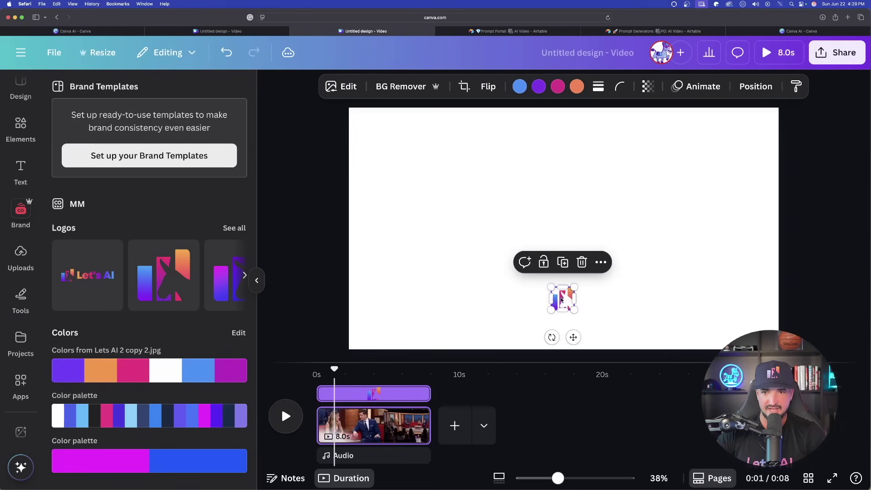
drag(562, 299, 746, 328)
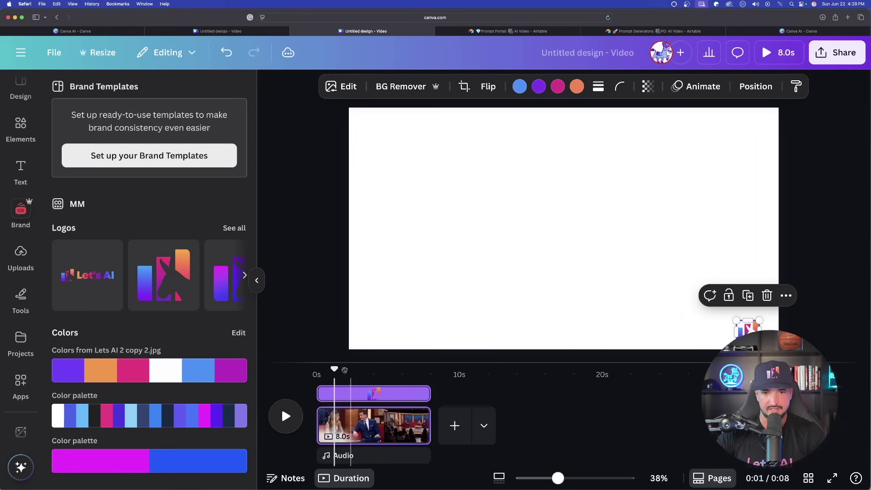
Play the talk show video from its start to check the brand logo overlay.
click(318, 374)
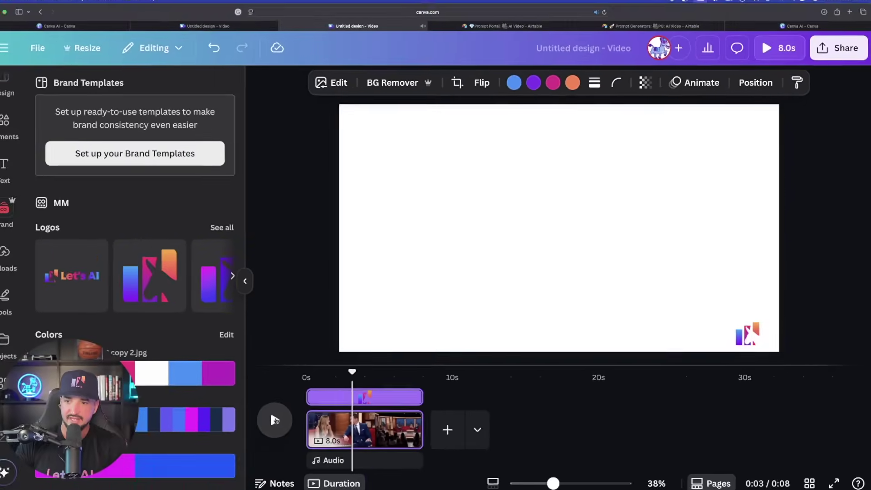
click(286, 416)
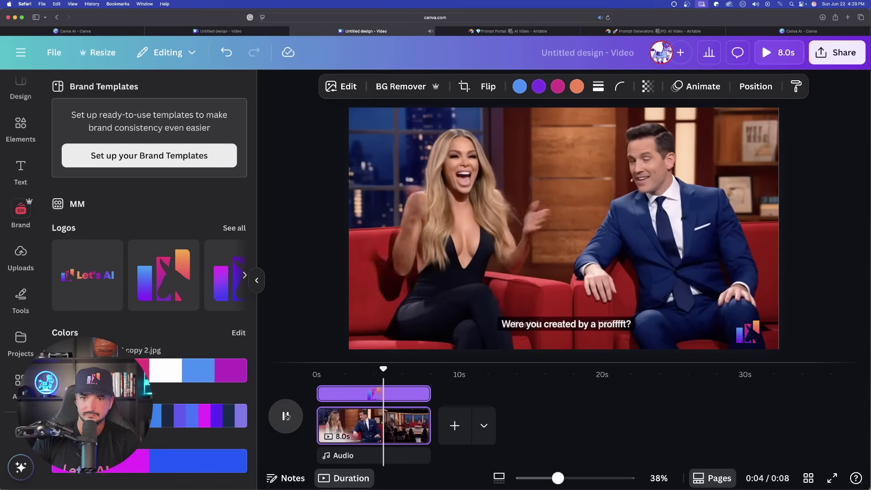
click(286, 416)
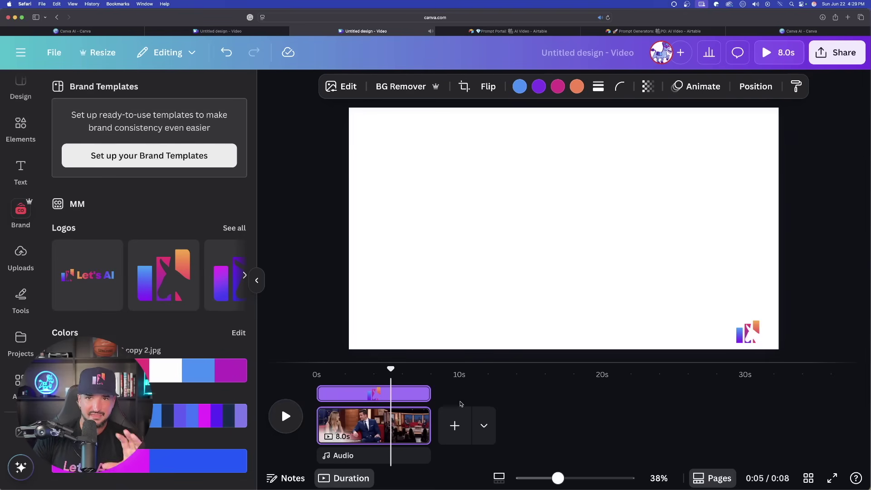